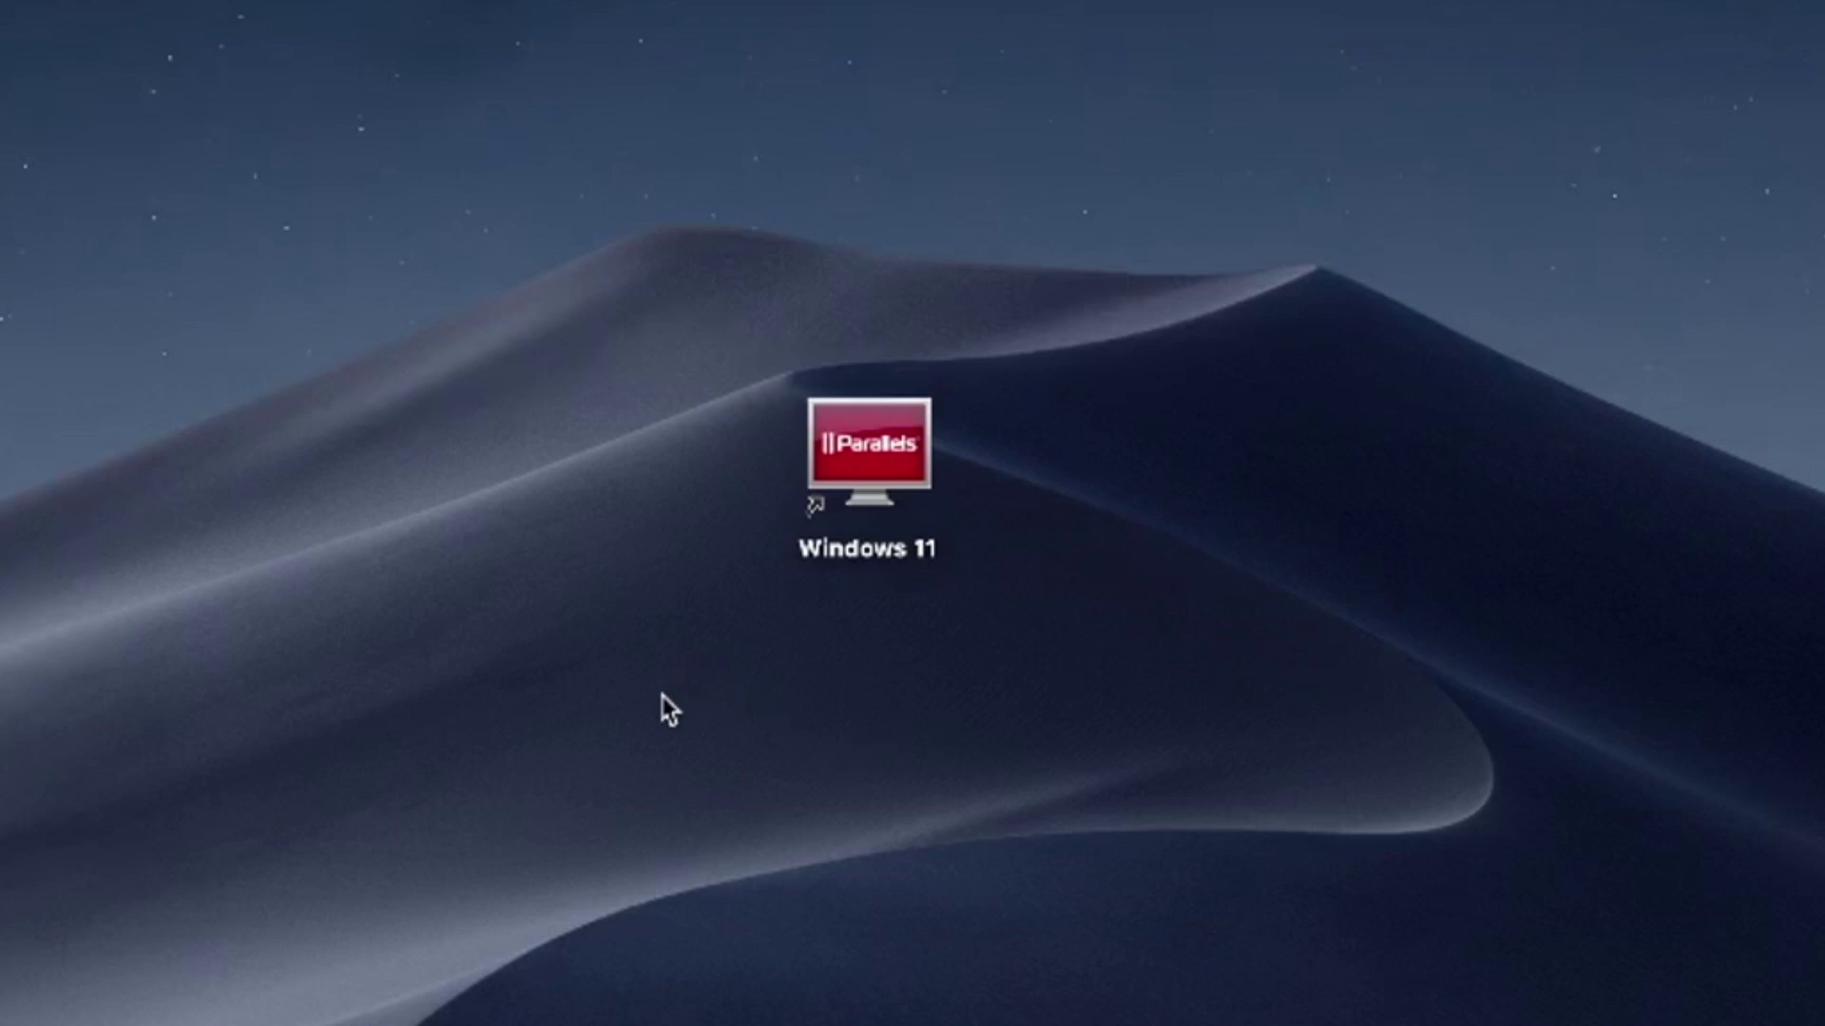
# - Drag a selection box around the Windows 11 Parallels shortcut on the desktop
pyautogui.moveTo(664, 697); pyautogui.dragTo(1095, 226)
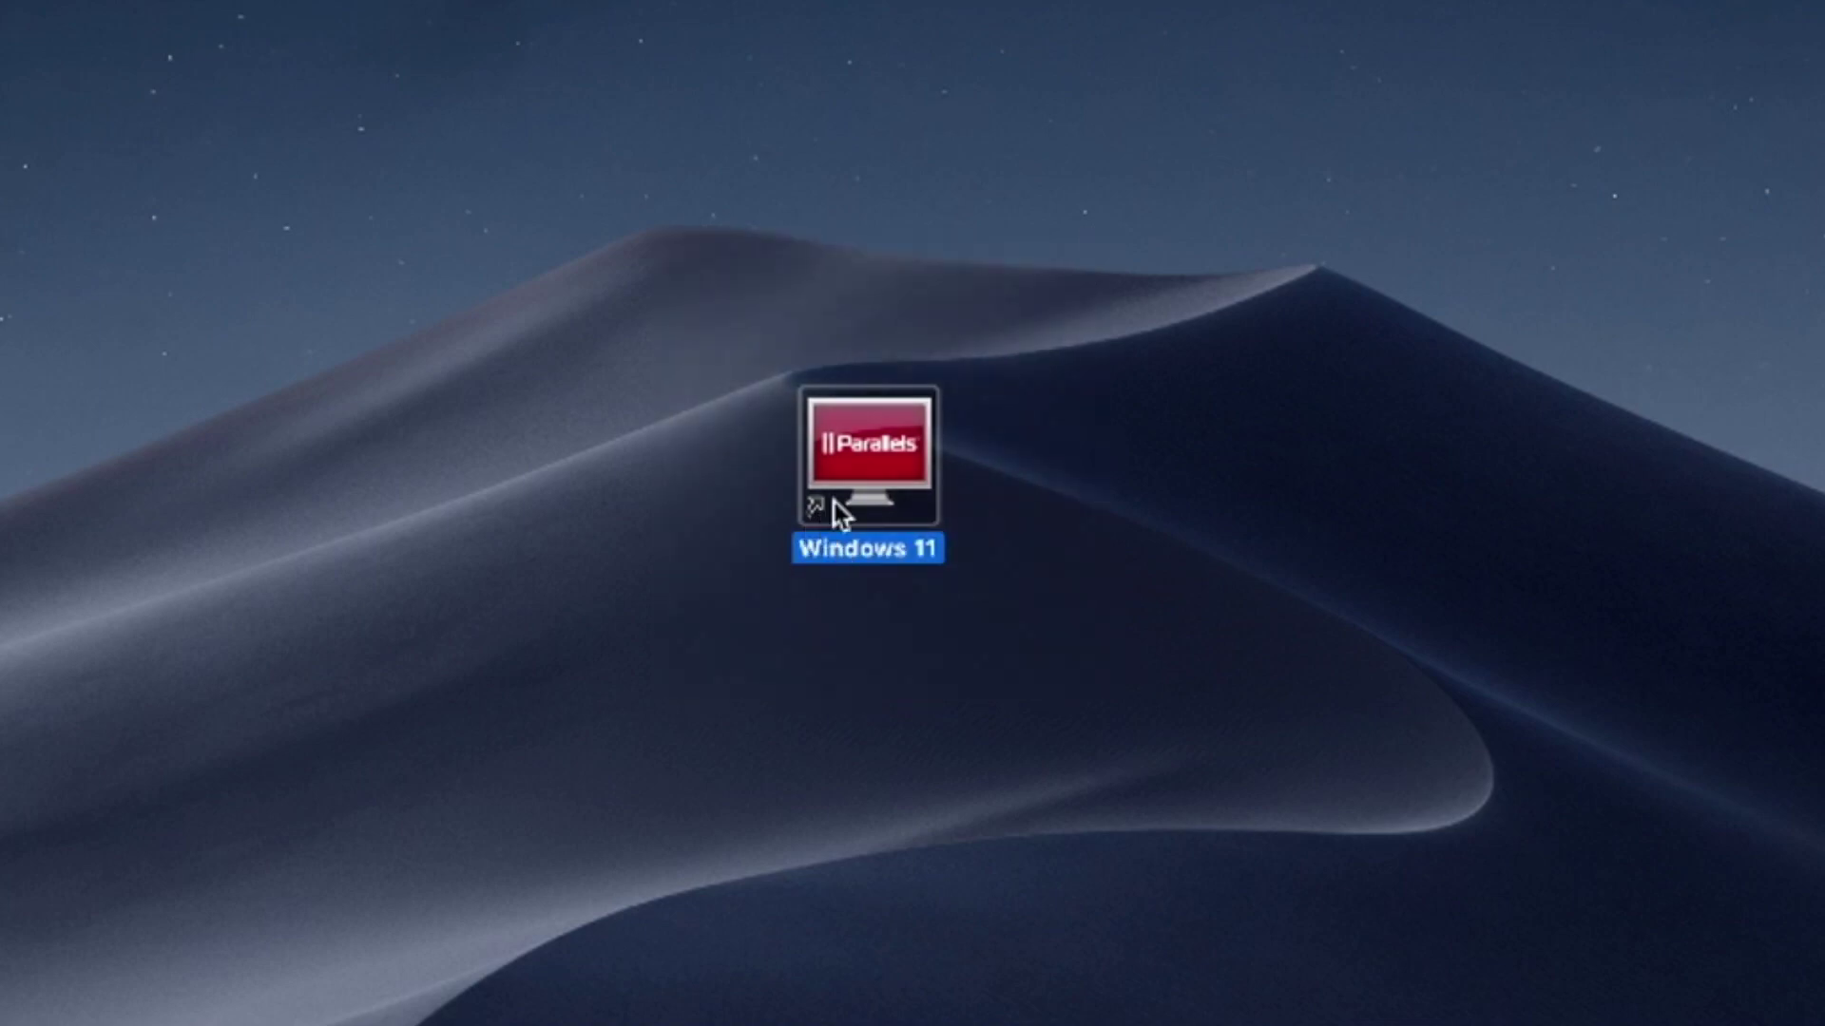